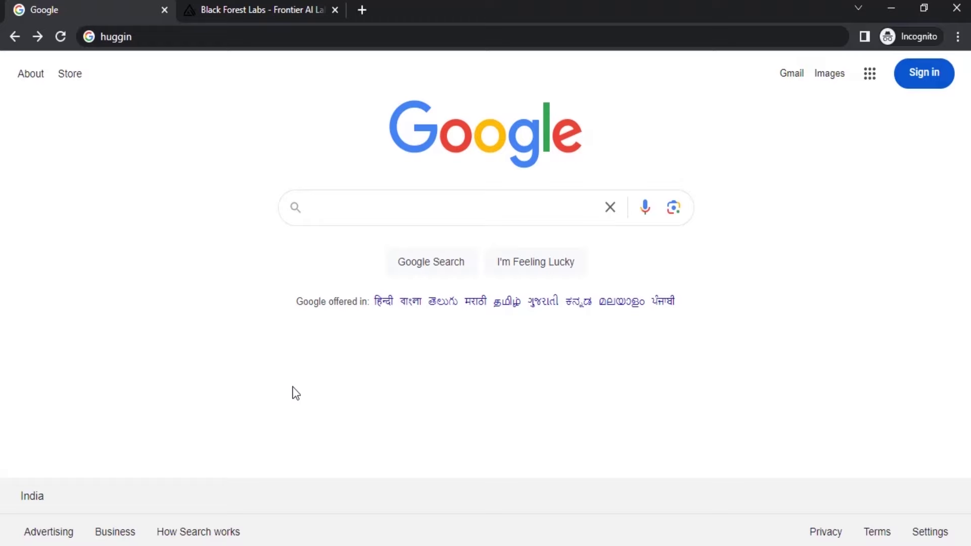
Find huggingface.co through a Google search and open its homepage.
{"action": "left_click", "coordinate": [330, 202]}
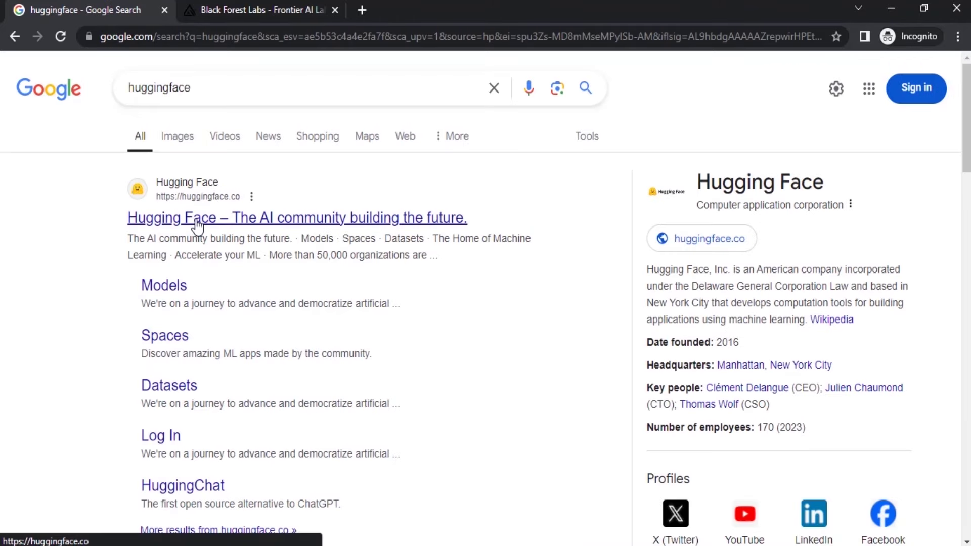
{"action": "left_click", "coordinate": [195, 226]}
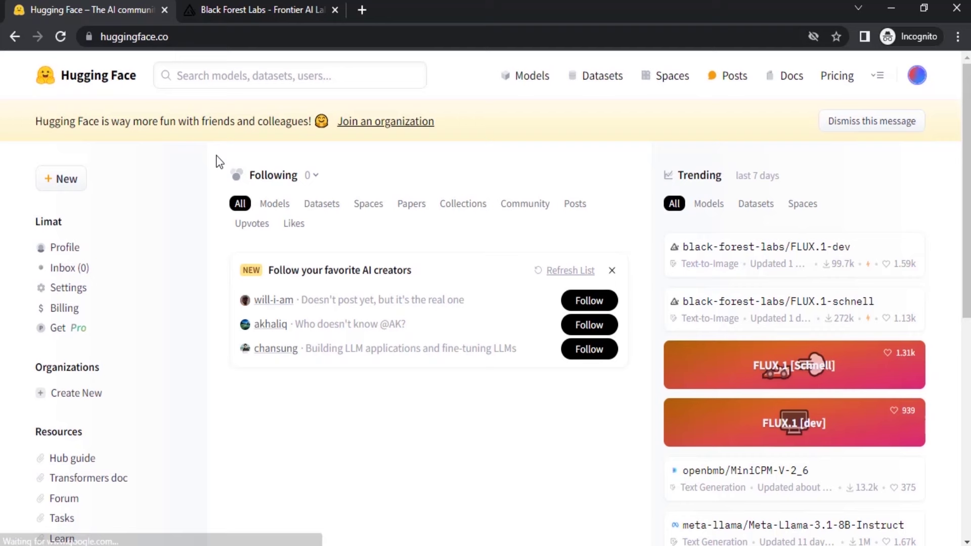
{"action": "left_click", "coordinate": [238, 73]}
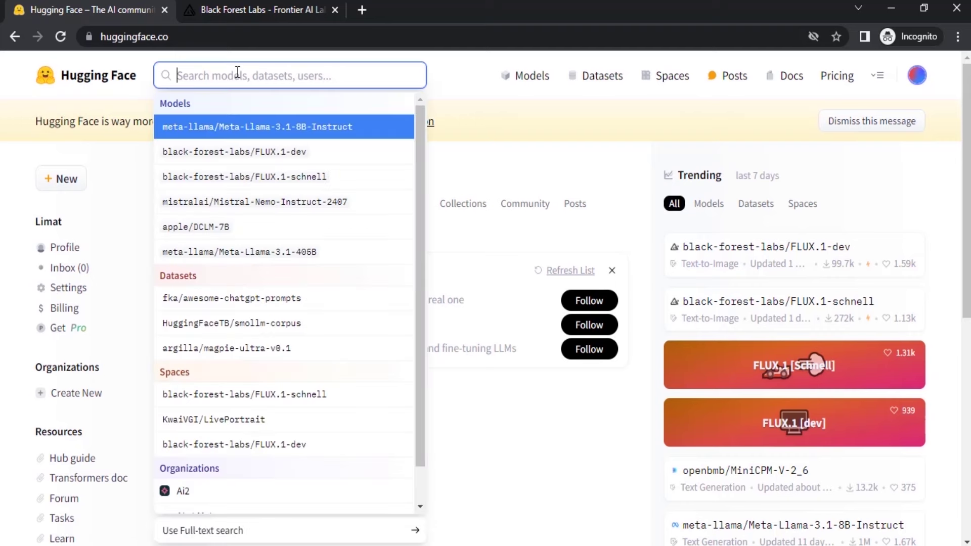
Search Hugging Face for 'flux', open the FLUX.1-dev Space, then return to the Black Forest Labs tab.
{"action": "type", "text": "flux"}
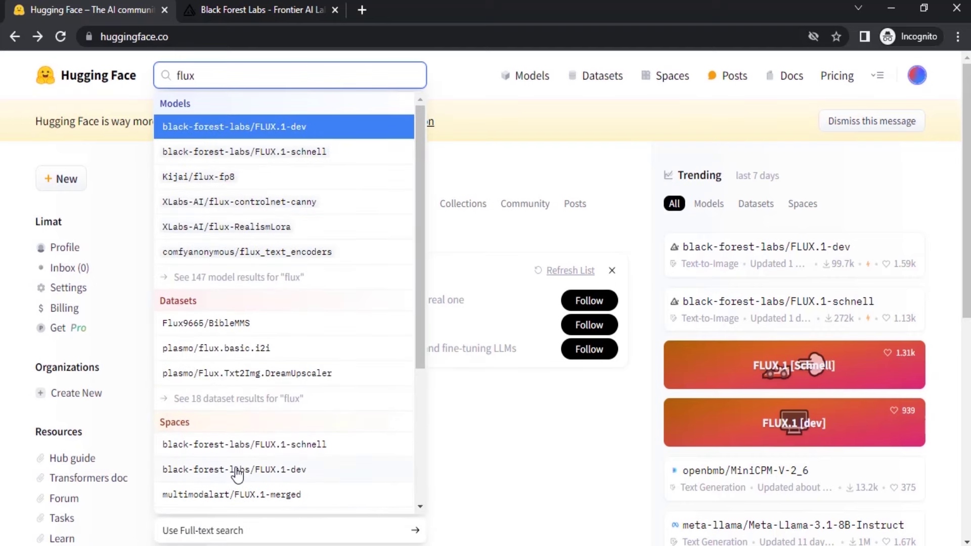
{"action": "left_click", "coordinate": [273, 476]}
{"action": "key", "text": "ctrl+Tab"}
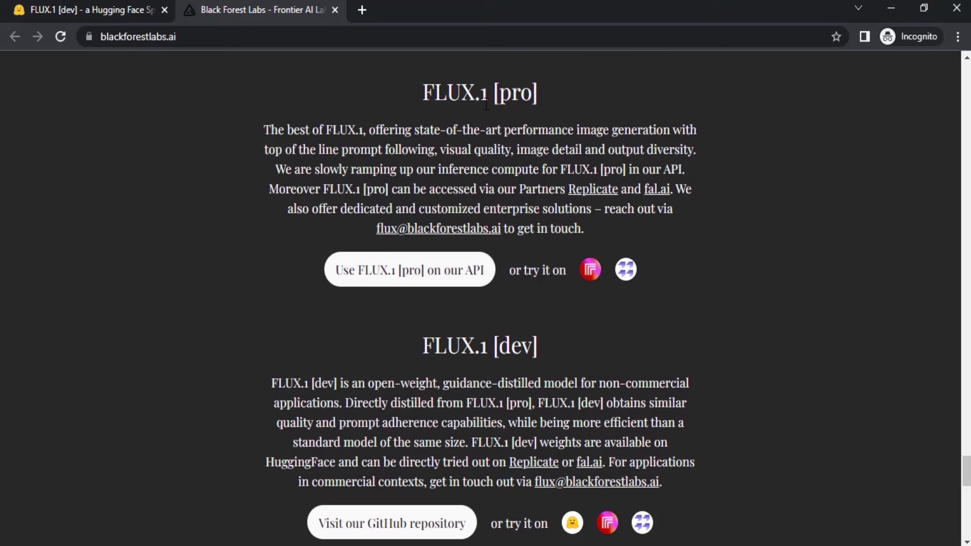
Read through the FLUX.1 [pro], [dev] and [schnell] sections.
{"action": "scroll", "coordinate": [504, 279], "scroll_direction": "down", "scroll_amount": 5}
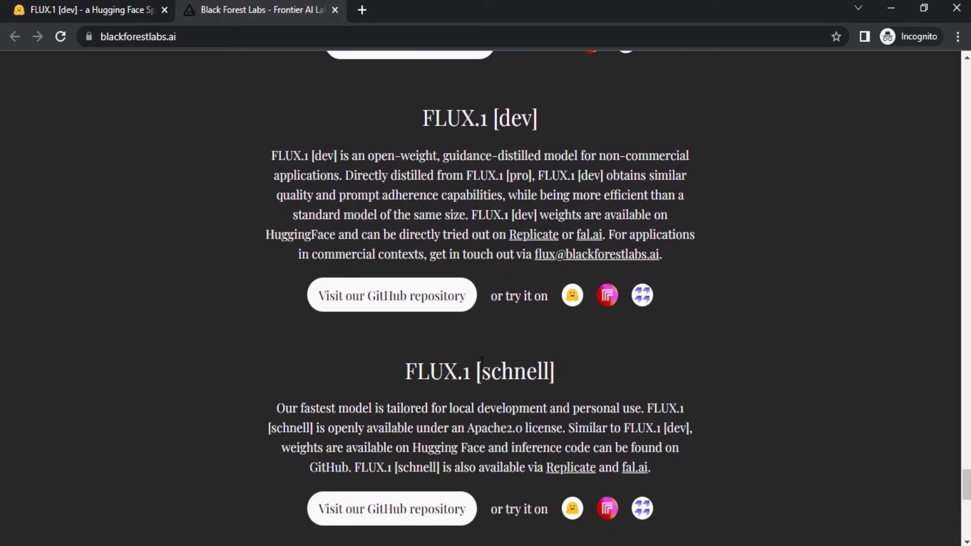
{"action": "scroll", "coordinate": [535, 379], "scroll_direction": "up", "scroll_amount": 5}
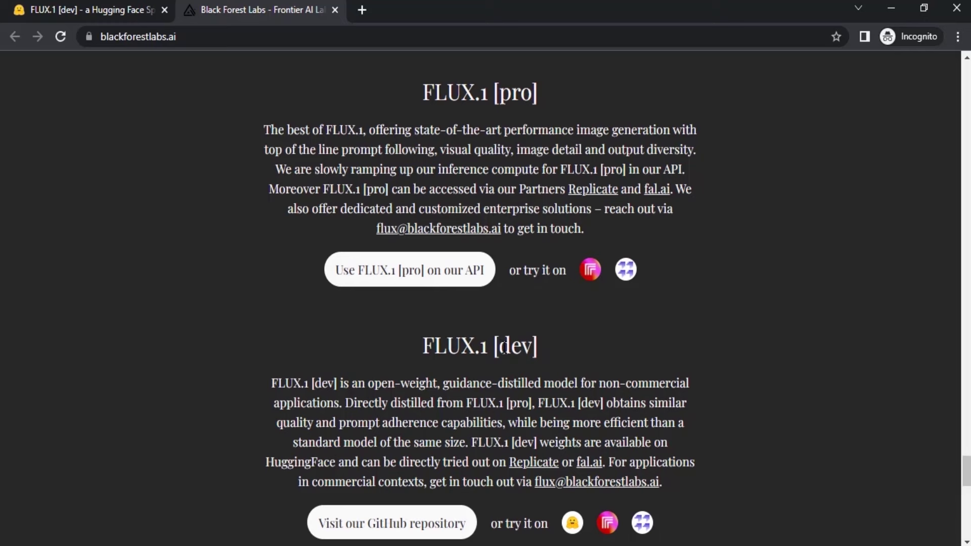
{"action": "scroll", "coordinate": [534, 345], "scroll_direction": "down", "scroll_amount": 3}
{"action": "scroll", "coordinate": [449, 302], "scroll_direction": "up", "scroll_amount": 1}
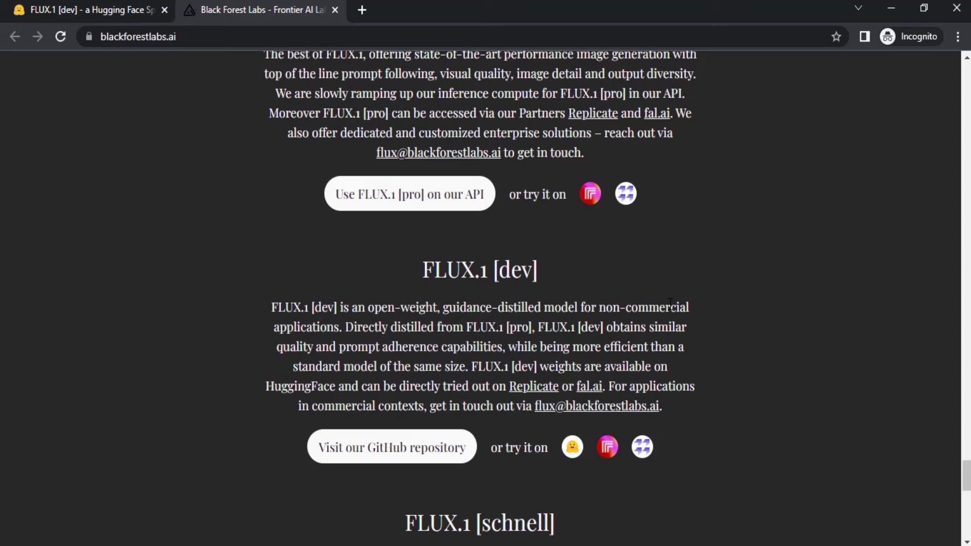
{"action": "scroll", "coordinate": [614, 319], "scroll_direction": "down", "scroll_amount": 3}
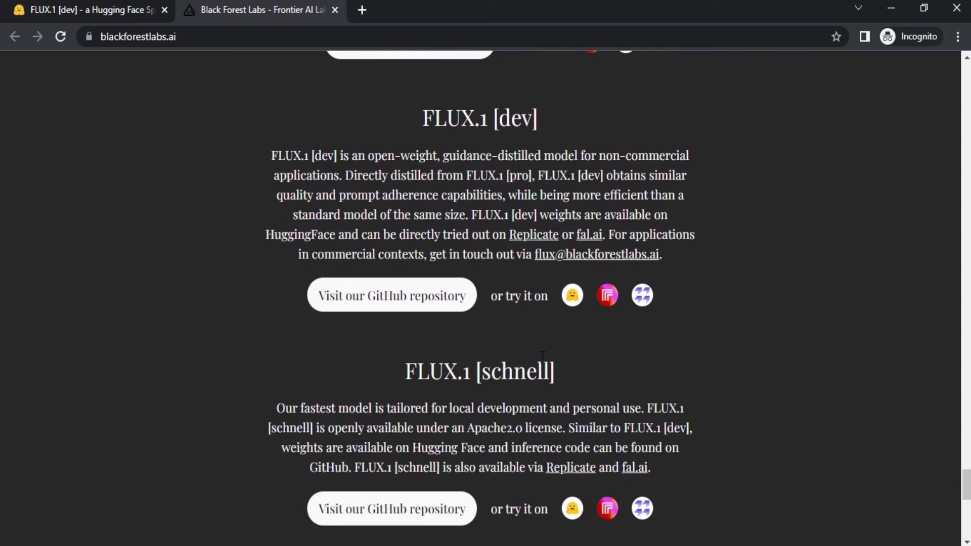
{"action": "scroll", "coordinate": [542, 358], "scroll_direction": "up", "scroll_amount": 2}
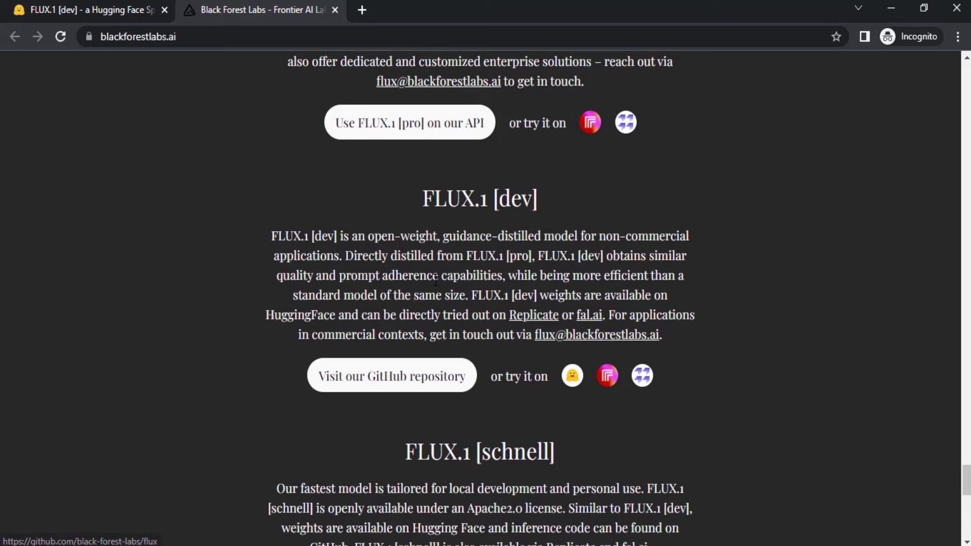
{"action": "scroll", "coordinate": [452, 208], "scroll_direction": "up", "scroll_amount": 3}
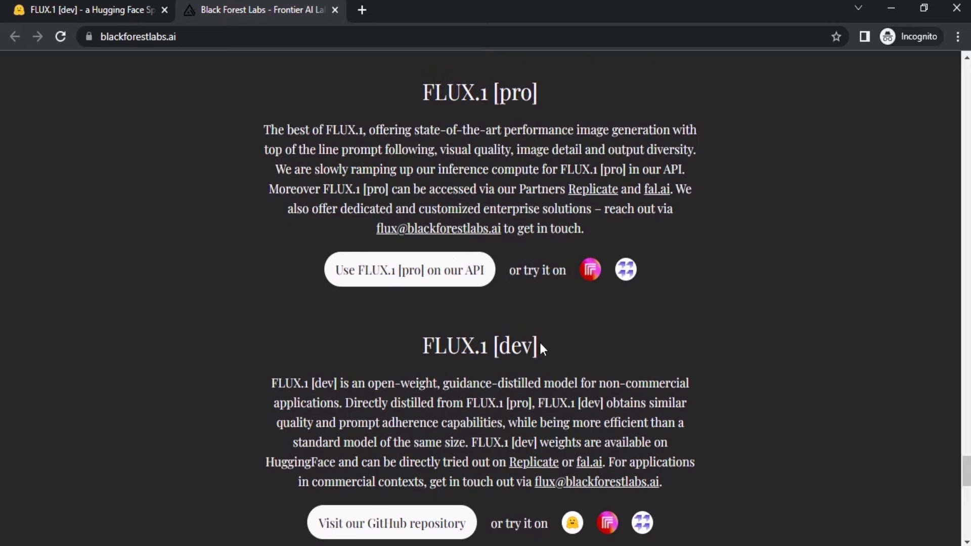
Highlight the FLUX.1 [dev] heading, then move down to the [dev] and [schnell] licence descriptions.
{"action": "left_click_drag", "start_coordinate": [533, 344], "coordinate": [435, 343]}
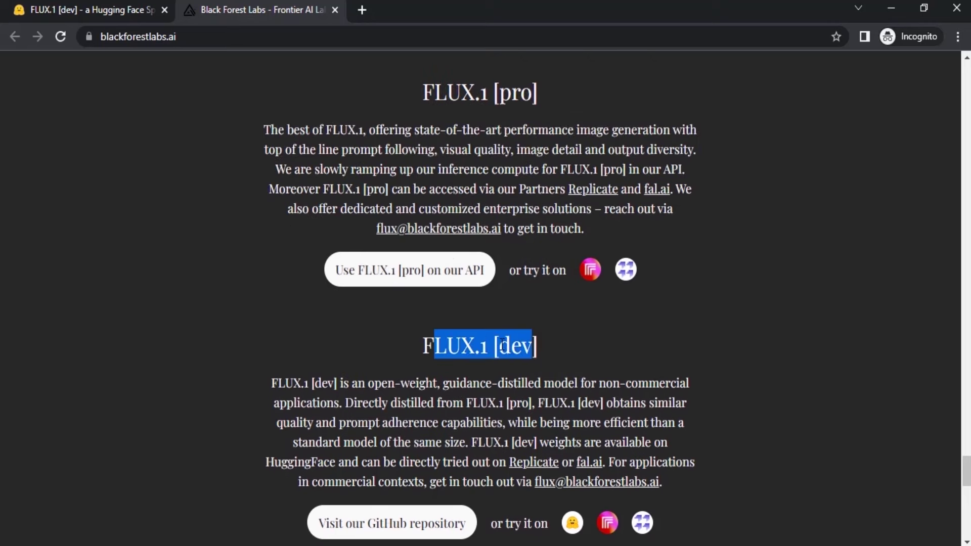
{"action": "left_click", "coordinate": [544, 350]}
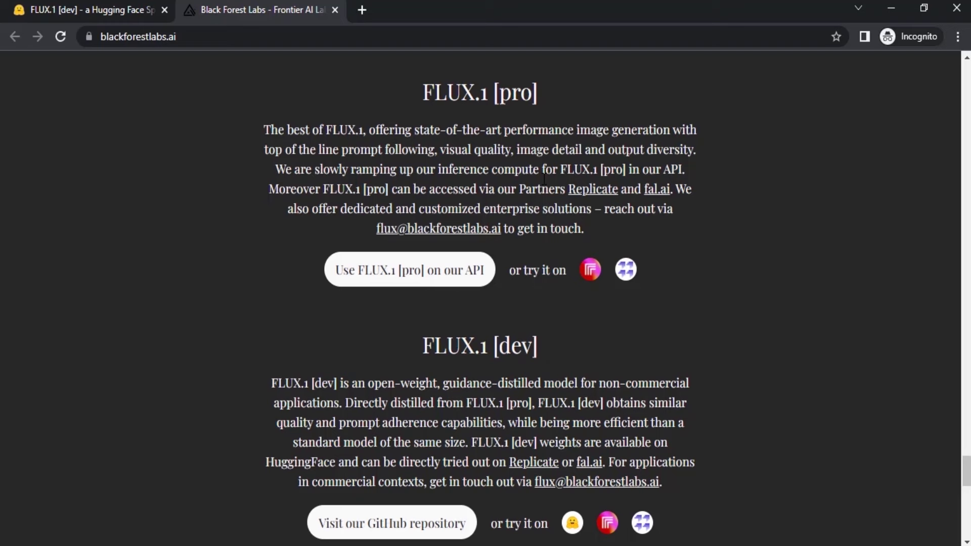
{"action": "left_click_drag", "start_coordinate": [484, 86], "coordinate": [422, 92]}
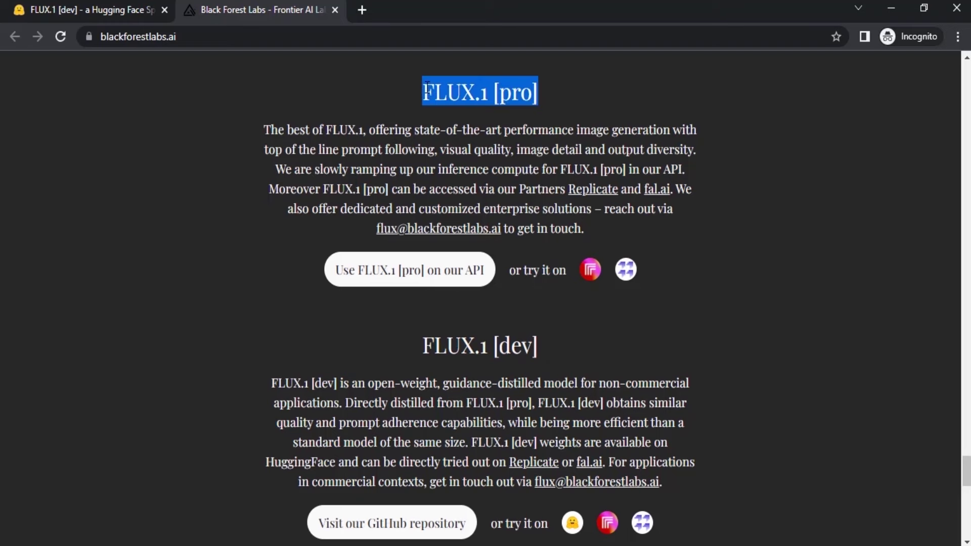
{"action": "scroll", "coordinate": [540, 184], "scroll_direction": "down", "scroll_amount": 3}
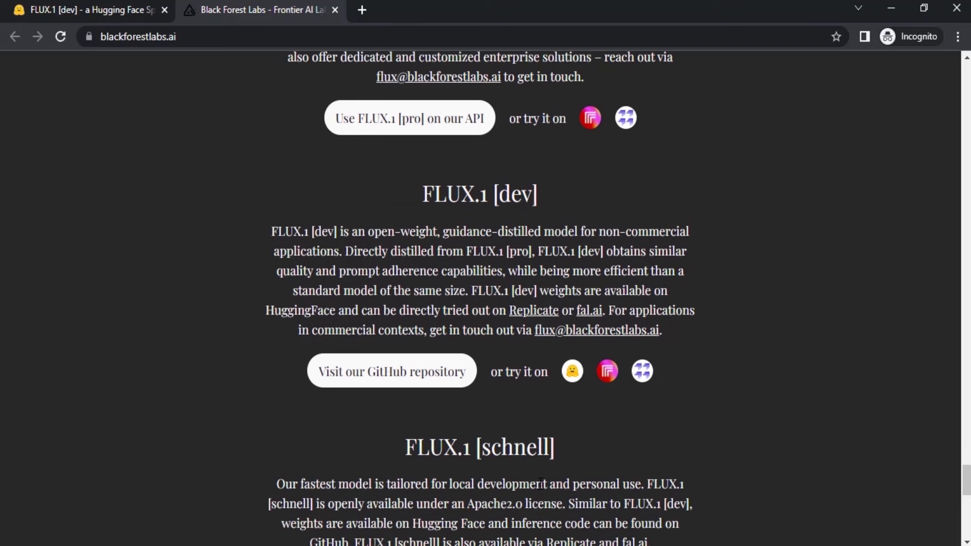
{"action": "scroll", "coordinate": [534, 260], "scroll_direction": "down", "scroll_amount": 1}
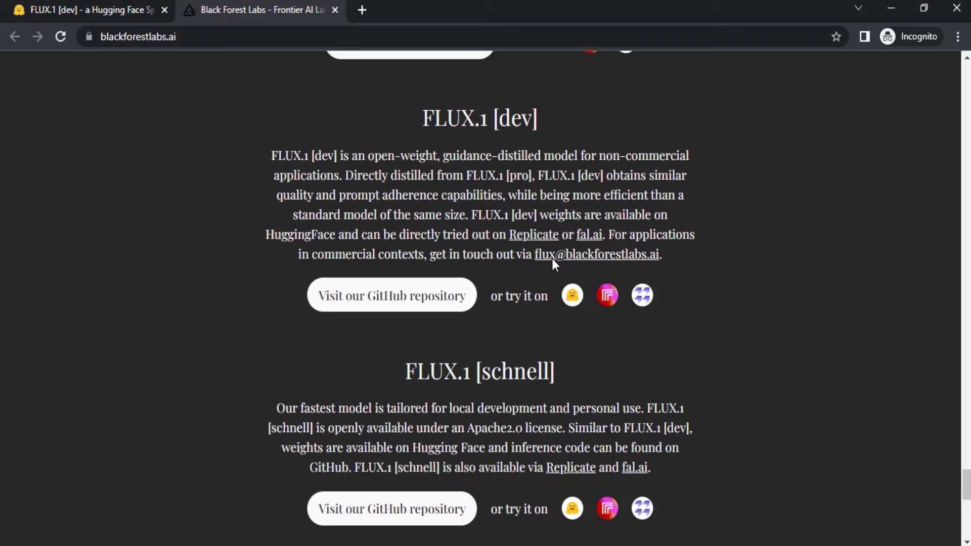
Open the FLUX.1 [dev] Space and enter the prompt 'astronaut running in the crowded street of new york in a rainy day'.
{"action": "left_click", "coordinate": [573, 299]}
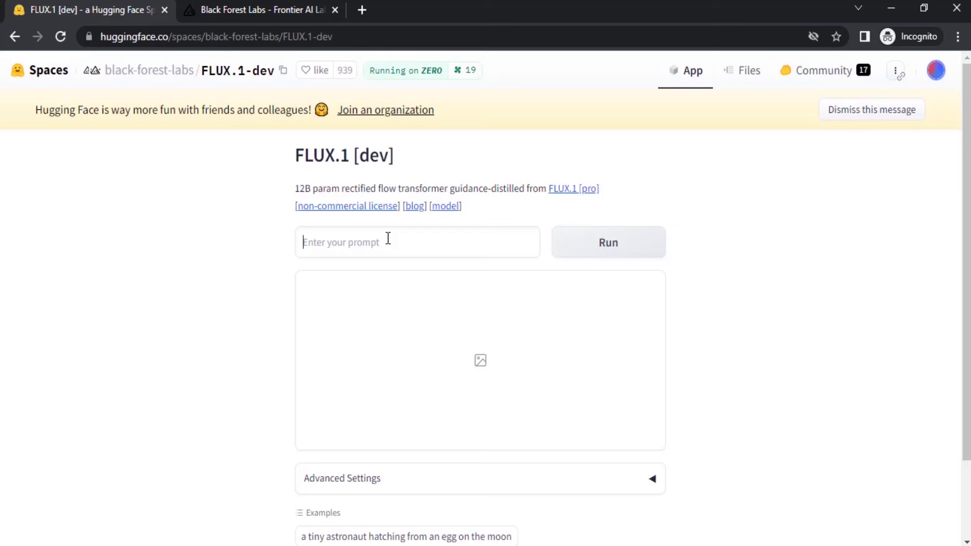
{"action": "type", "text": "astronaut running in the "}
{"action": "type", "text": "crowded street of new york in a rainy day"}
{"action": "left_click_drag", "start_coordinate": [326, 243], "coordinate": [525, 242]}
{"action": "left_click", "coordinate": [304, 240]}
Review the advanced settings (1024×1024, guidance 3.5, 28 steps), then return to the Run button.
{"action": "scroll", "coordinate": [657, 314], "scroll_direction": "down", "scroll_amount": 1}
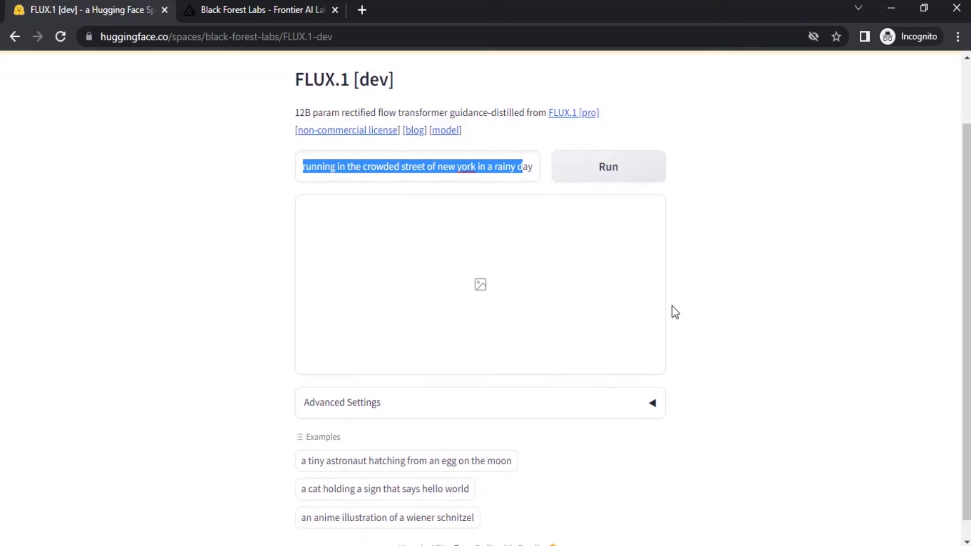
{"action": "left_click", "coordinate": [650, 385]}
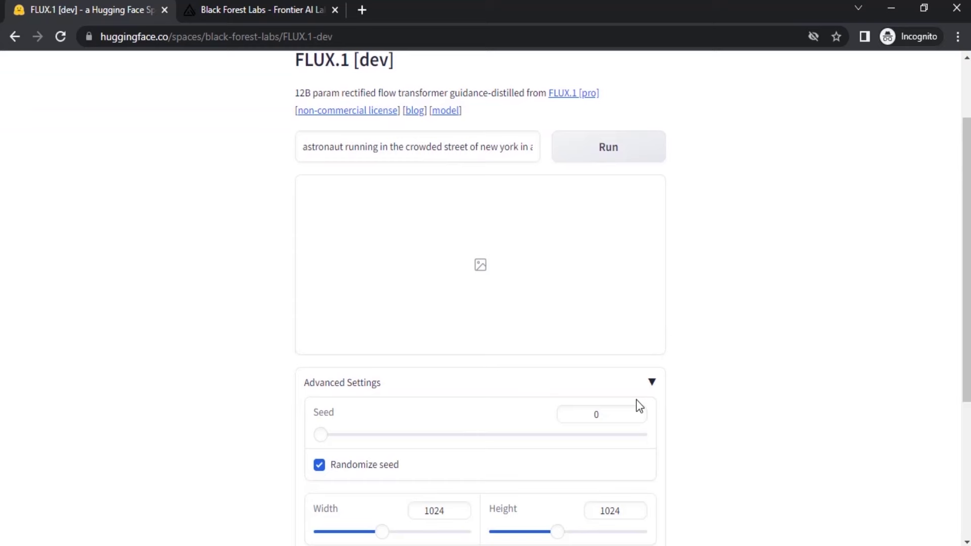
{"action": "scroll", "coordinate": [577, 384], "scroll_direction": "down", "scroll_amount": 1}
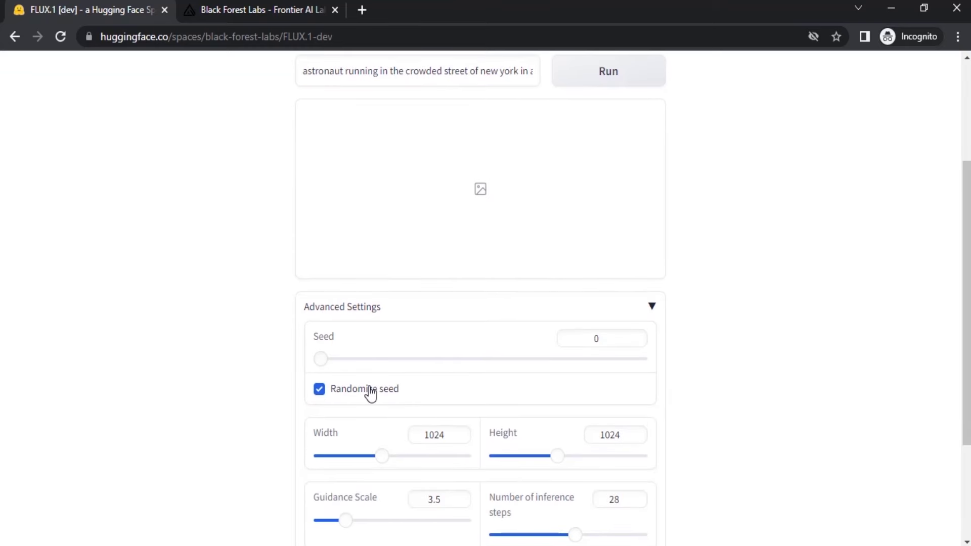
{"action": "scroll", "coordinate": [374, 448], "scroll_direction": "down", "scroll_amount": 1}
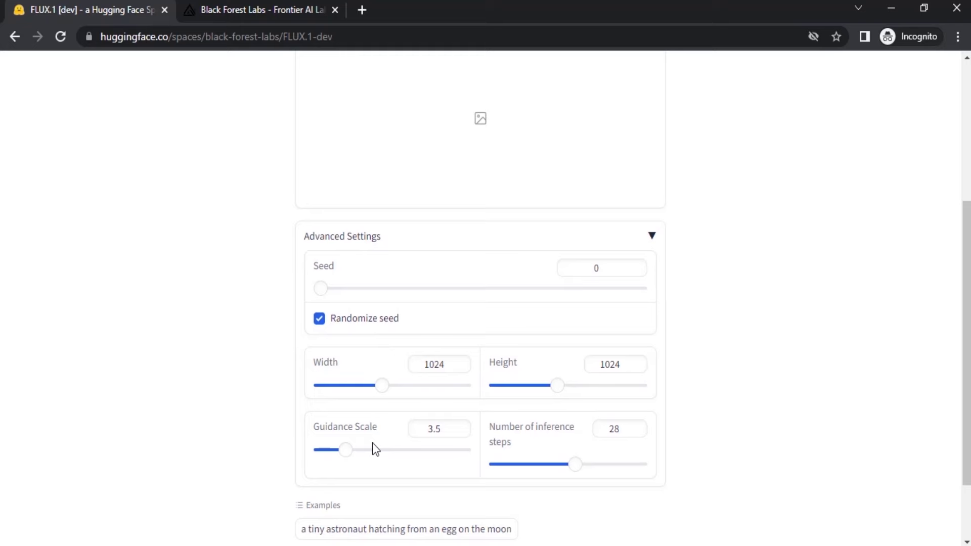
{"action": "scroll", "coordinate": [372, 442], "scroll_direction": "down", "scroll_amount": 1}
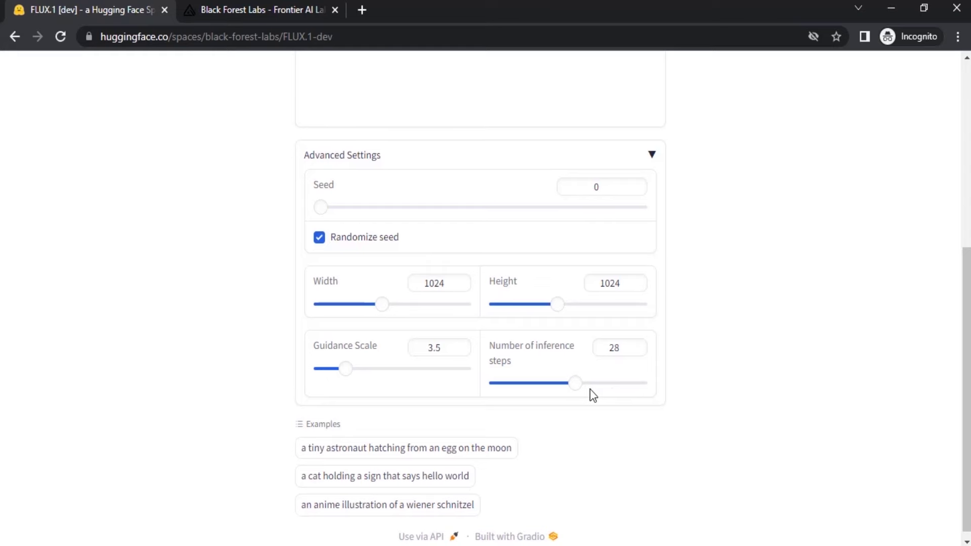
{"action": "scroll", "coordinate": [590, 390], "scroll_direction": "up", "scroll_amount": 6}
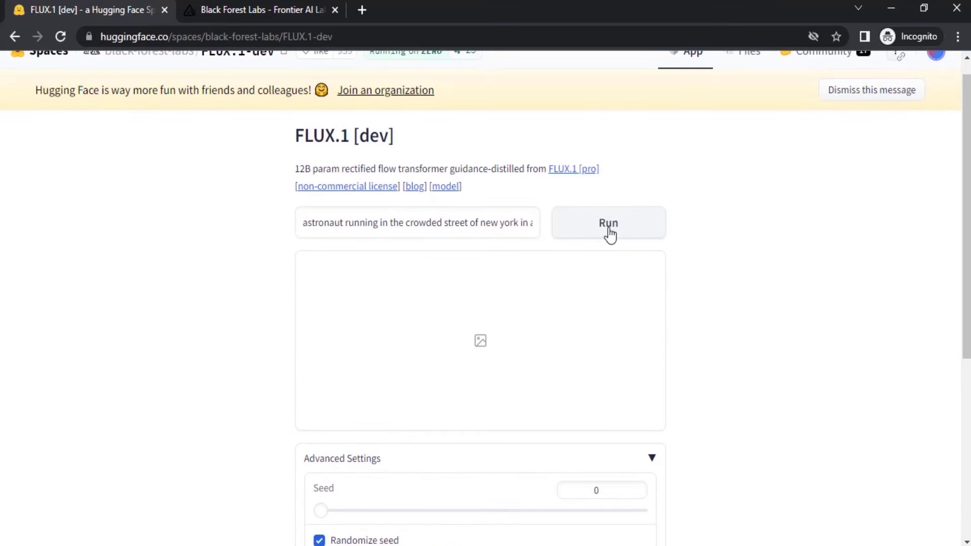
Generate the astronaut image and view the result.
{"action": "left_click", "coordinate": [608, 231]}
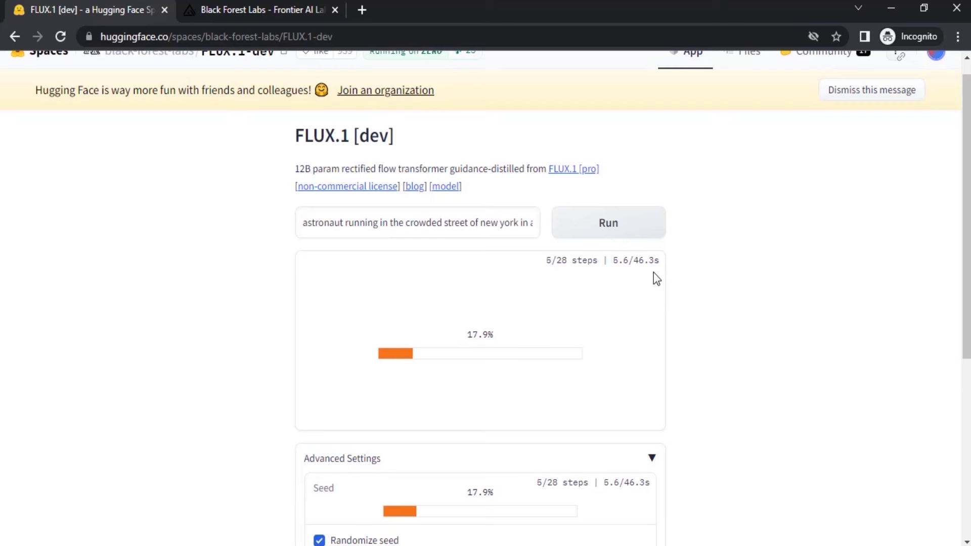
{"action": "scroll", "coordinate": [653, 273], "scroll_direction": "down", "scroll_amount": 2}
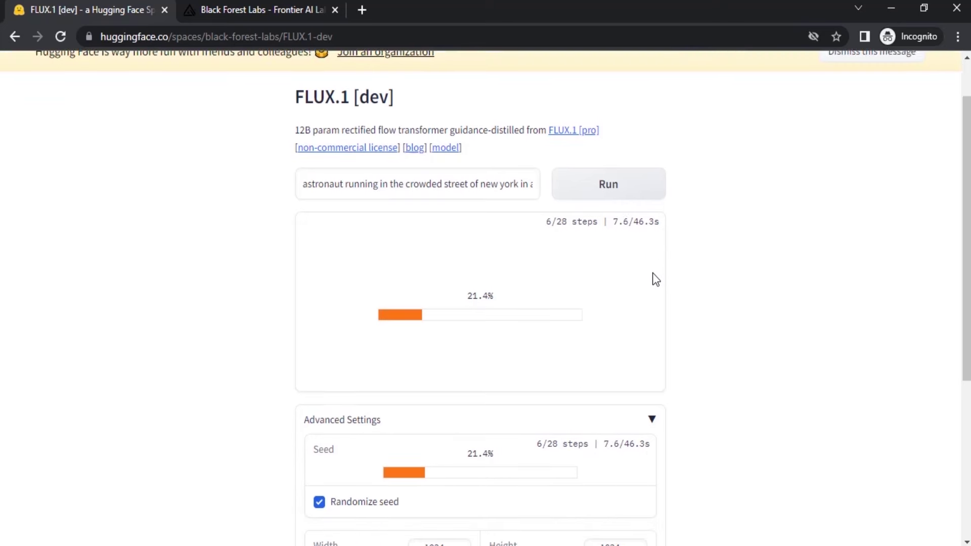
{"action": "scroll", "coordinate": [648, 282], "scroll_direction": "down", "scroll_amount": 3}
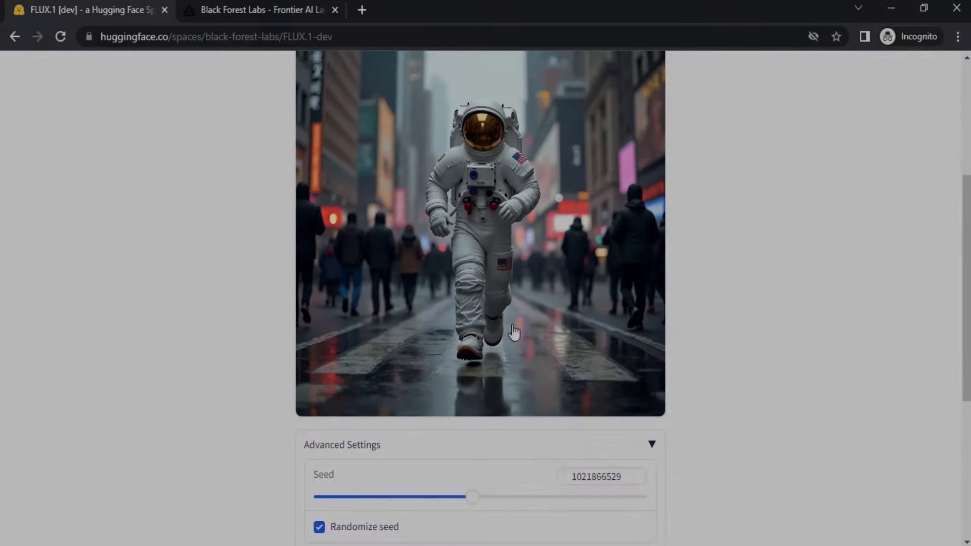
{"action": "scroll", "coordinate": [514, 332], "scroll_direction": "up", "scroll_amount": 1}
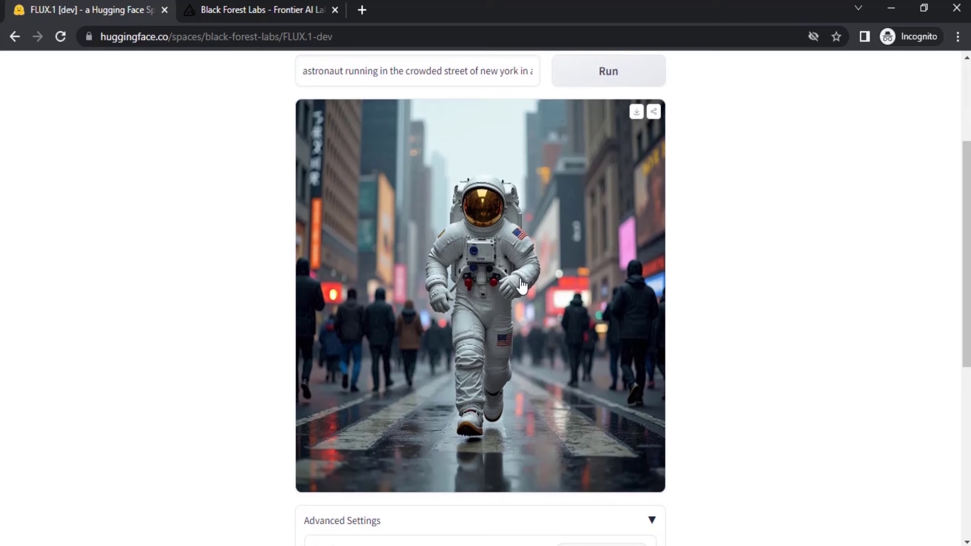
{"action": "scroll", "coordinate": [526, 248], "scroll_direction": "up", "scroll_amount": 1}
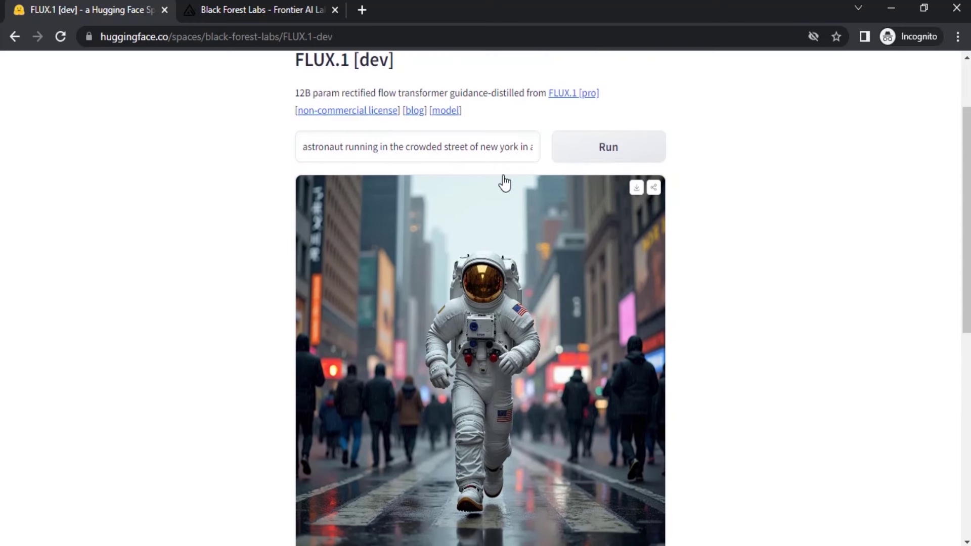
Select the whole astronaut prompt and move down to the Examples list.
{"action": "triple_click", "coordinate": [433, 149]}
{"action": "scroll", "coordinate": [542, 179], "scroll_direction": "down", "scroll_amount": 3}
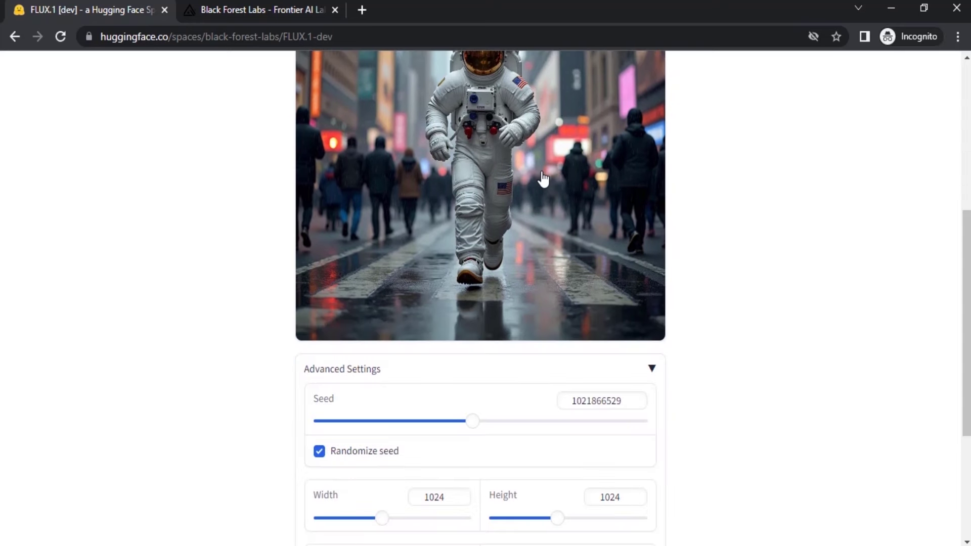
{"action": "scroll", "coordinate": [542, 179], "scroll_direction": "down", "scroll_amount": 3}
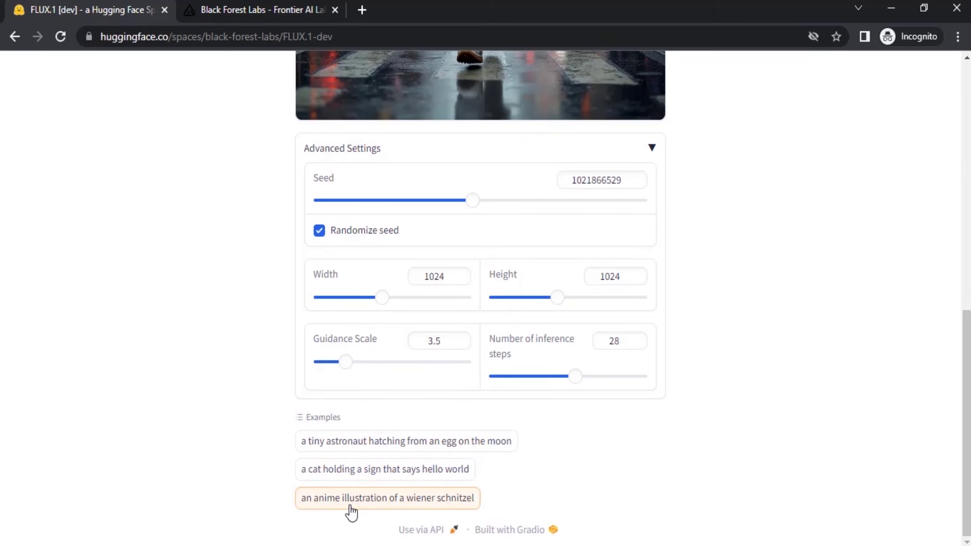
Generate the 'a cat holding a sign' hello world example and select its prompt.
{"action": "left_click", "coordinate": [430, 477]}
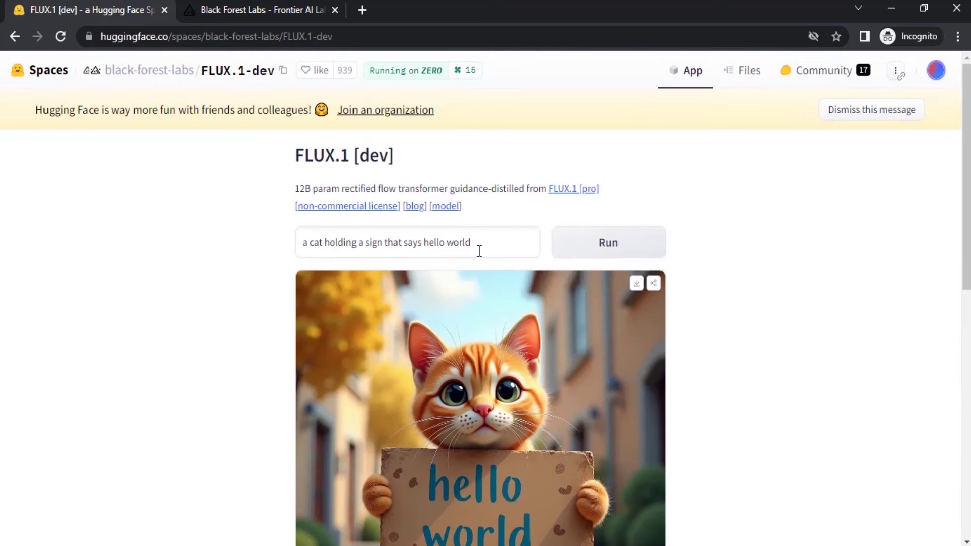
{"action": "scroll", "coordinate": [459, 288], "scroll_direction": "up", "scroll_amount": 5}
{"action": "triple_click", "coordinate": [432, 242]}
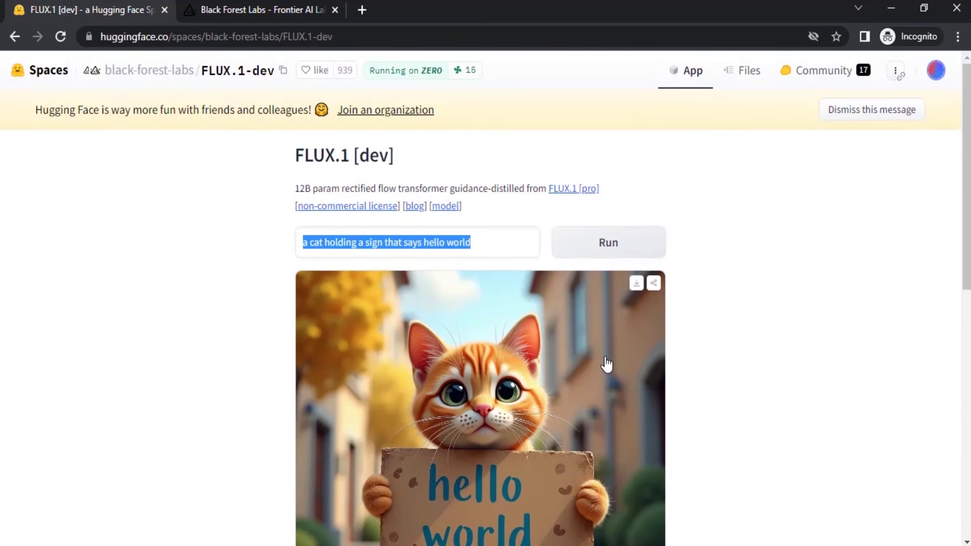
Generate 'a old man hold a subscribe to my youtube channel sign looking sad, cinematic'.
{"action": "type", "text": "a old man hold a s"}
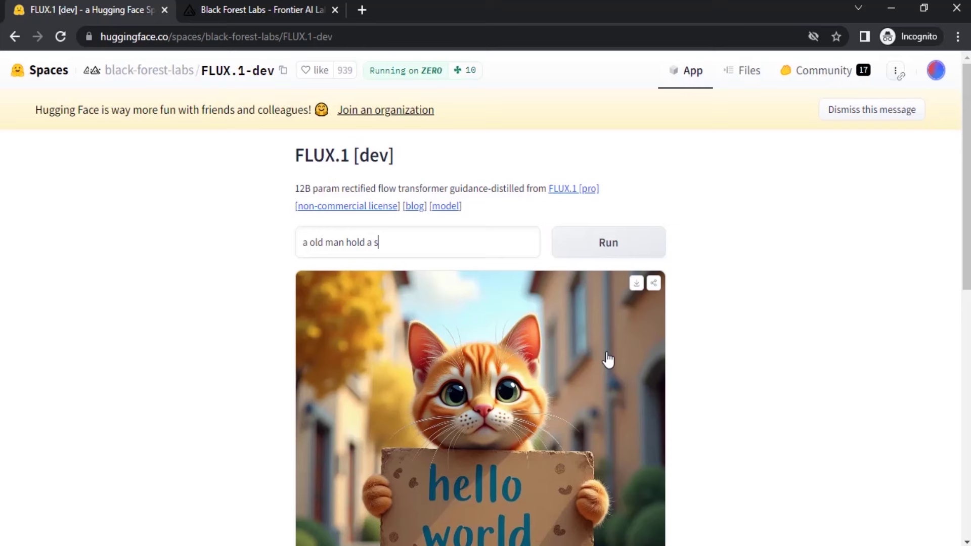
{"action": "type", "text": "ubscribe to my youtube c"}
{"action": "scroll", "coordinate": [612, 380], "scroll_direction": "down", "scroll_amount": 1}
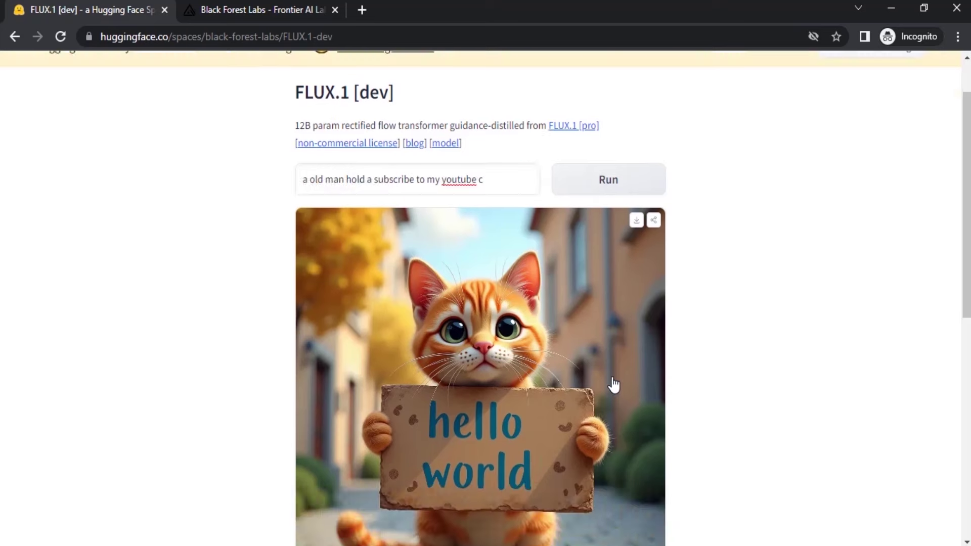
{"action": "scroll", "coordinate": [613, 385], "scroll_direction": "up", "scroll_amount": 1}
{"action": "type", "text": "hannel sign looking sad"}
{"action": "left_click_drag", "start_coordinate": [306, 242], "coordinate": [541, 245]}
{"action": "left_click", "coordinate": [534, 243]}
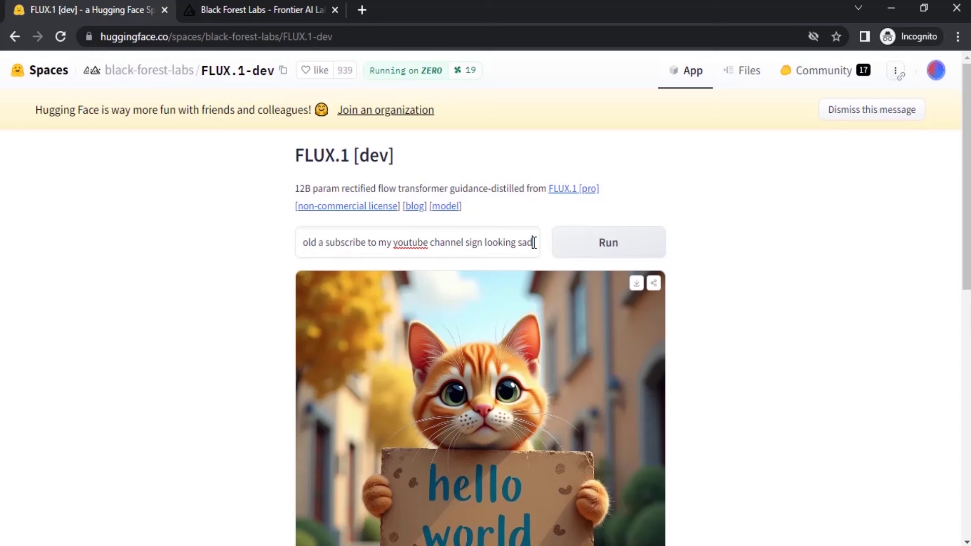
{"action": "type", "text": ", cin"}
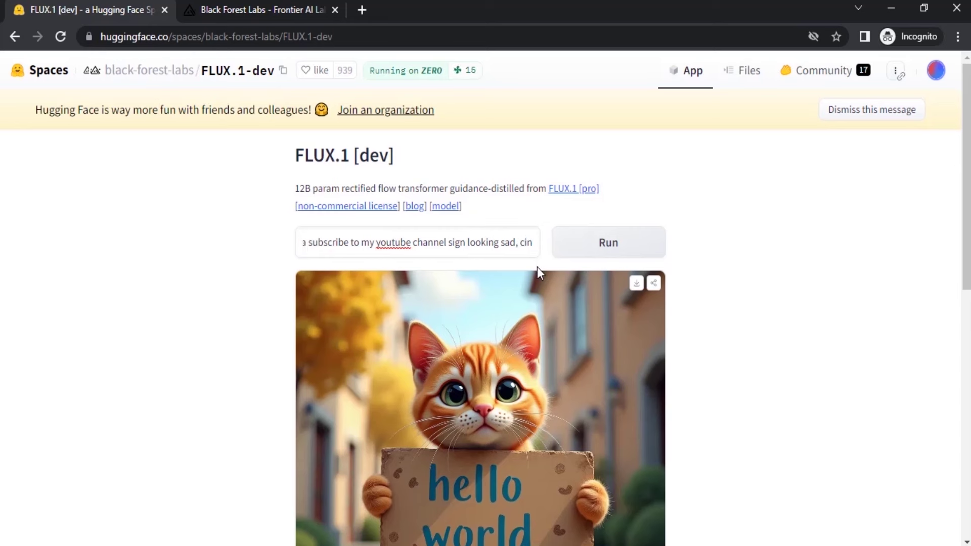
{"action": "type", "text": "ematic"}
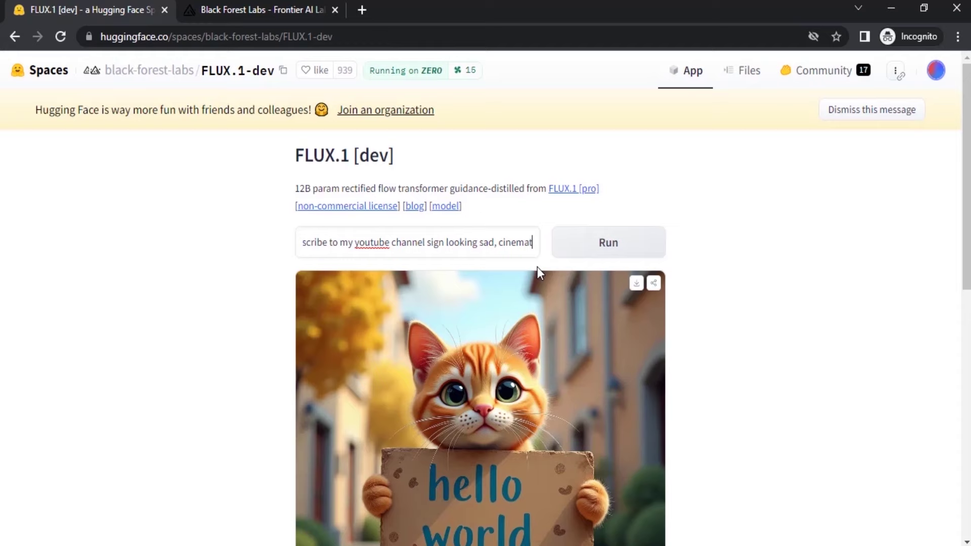
{"action": "left_click", "coordinate": [625, 248]}
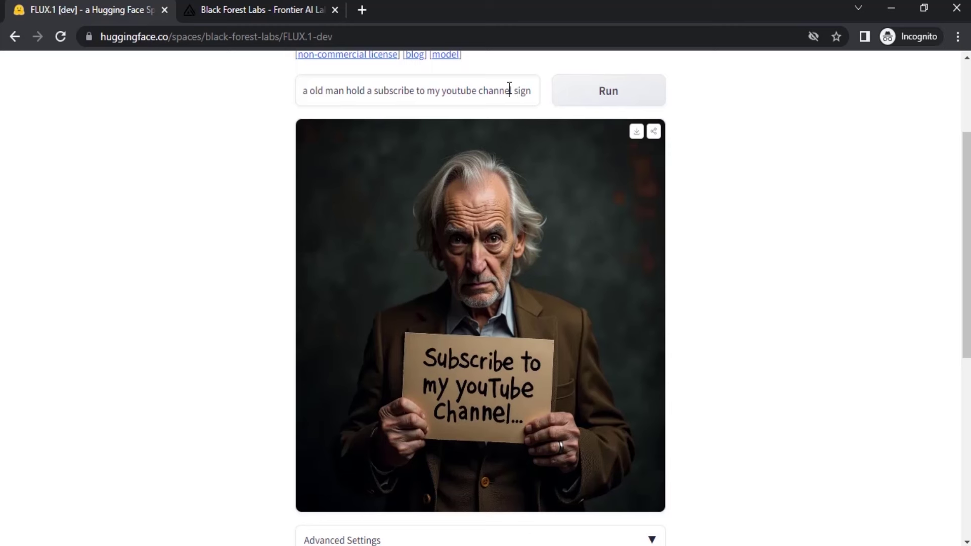
Append 'in. sans font' to the old man prompt and view the regenerated image and its seed.
{"action": "left_click", "coordinate": [514, 91]}
{"action": "left_click", "coordinate": [532, 93]}
{"action": "type", "text": "in."}
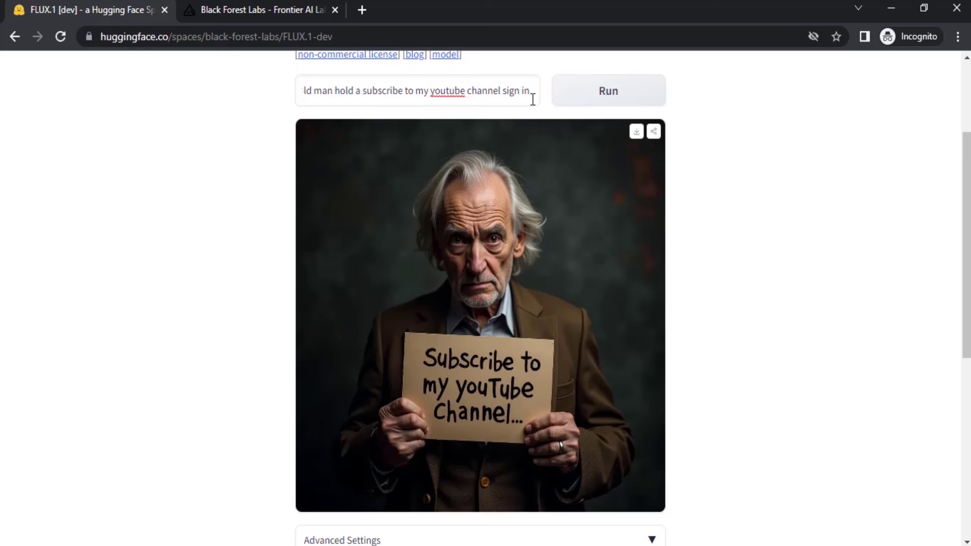
{"action": "type", "text": " sans font"}
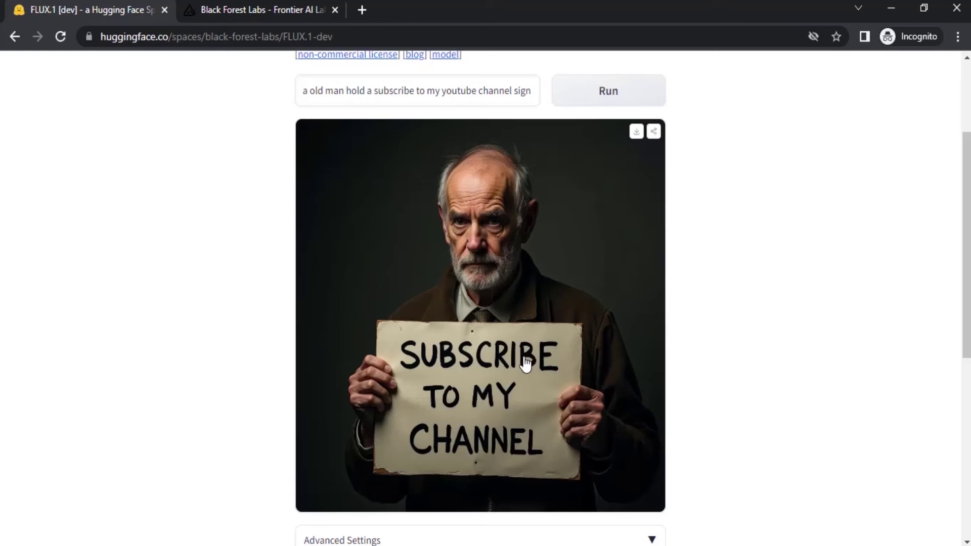
{"action": "scroll", "coordinate": [526, 363], "scroll_direction": "up", "scroll_amount": 1}
{"action": "scroll", "coordinate": [501, 347], "scroll_direction": "down", "scroll_amount": 4}
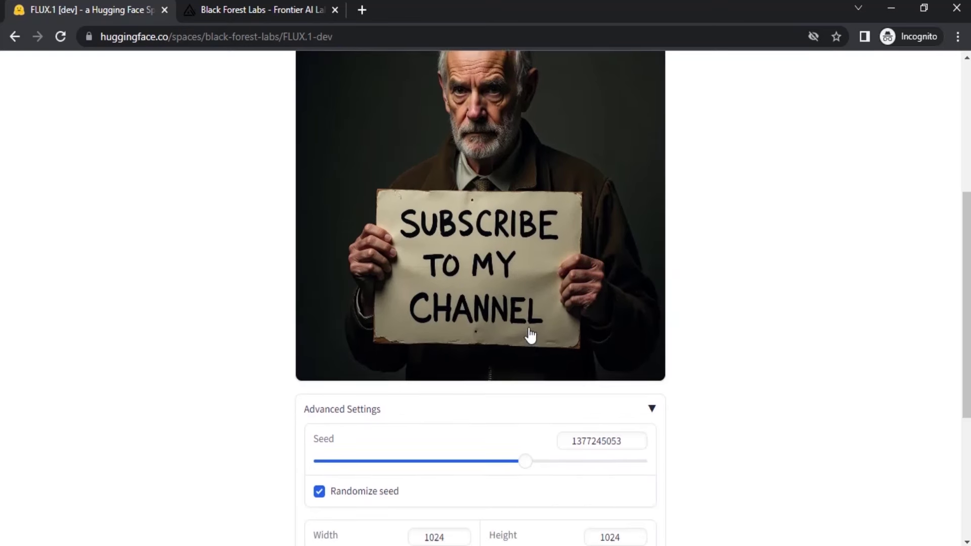
{"action": "scroll", "coordinate": [530, 335], "scroll_direction": "up", "scroll_amount": 1}
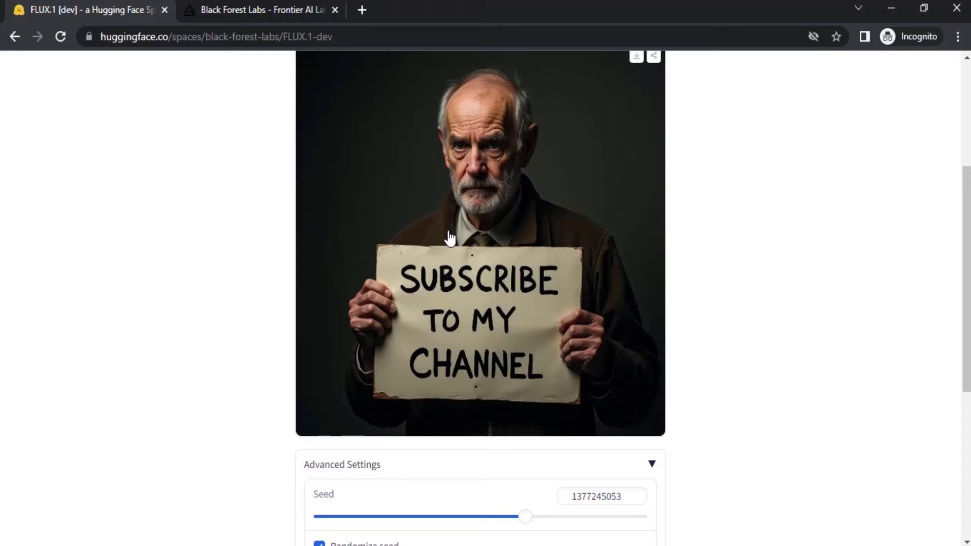